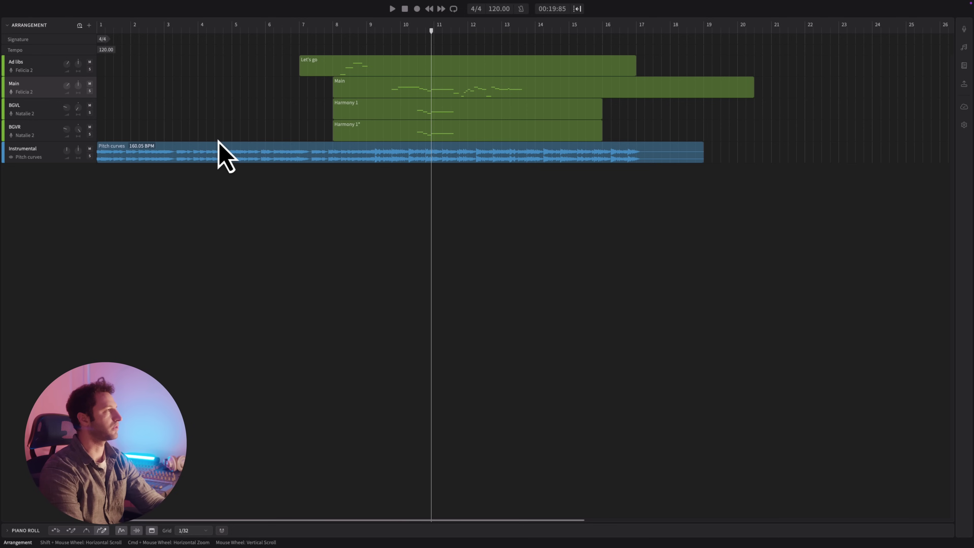
Play the song from the start, then open the Let's go ad-lib clip's notes in the piano roll.
click(97, 30)
key(space)
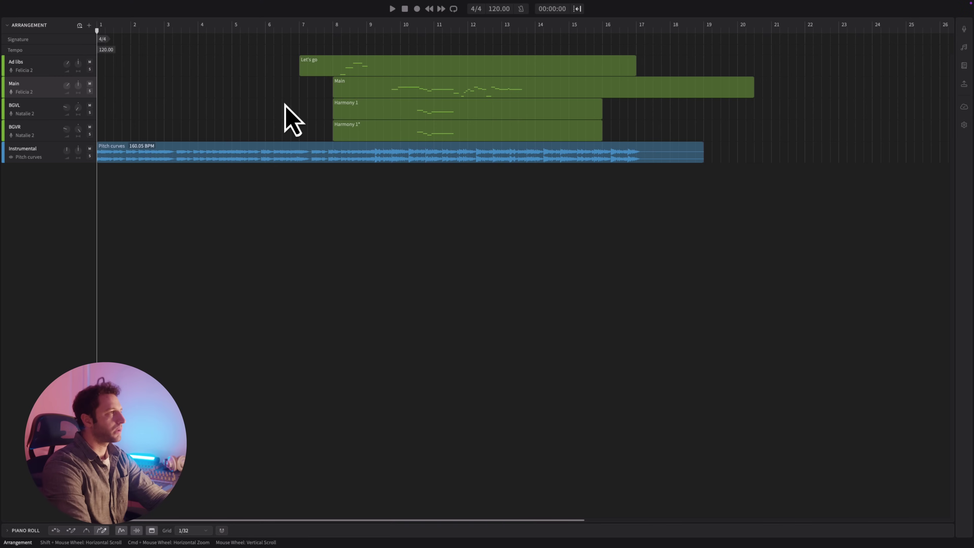
click(312, 29)
click(354, 73)
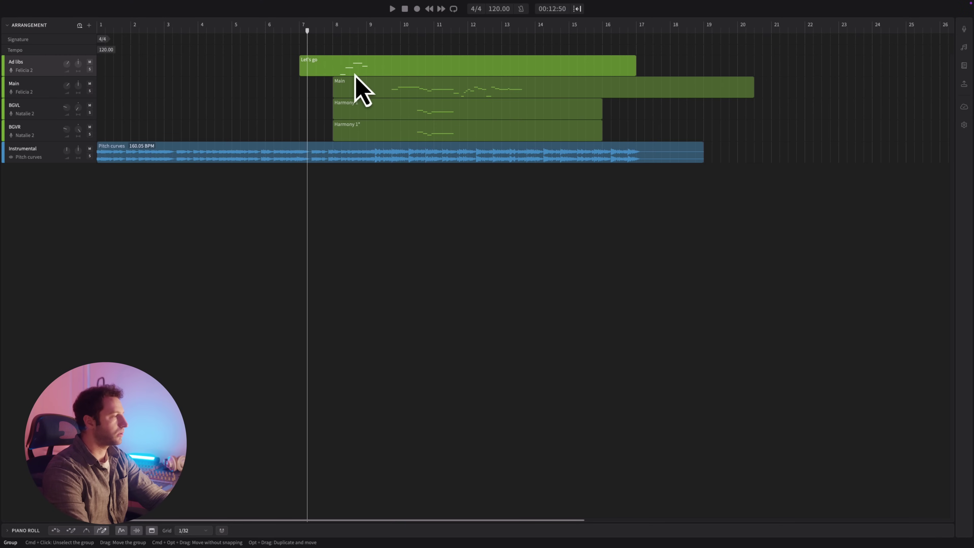
click(7, 531)
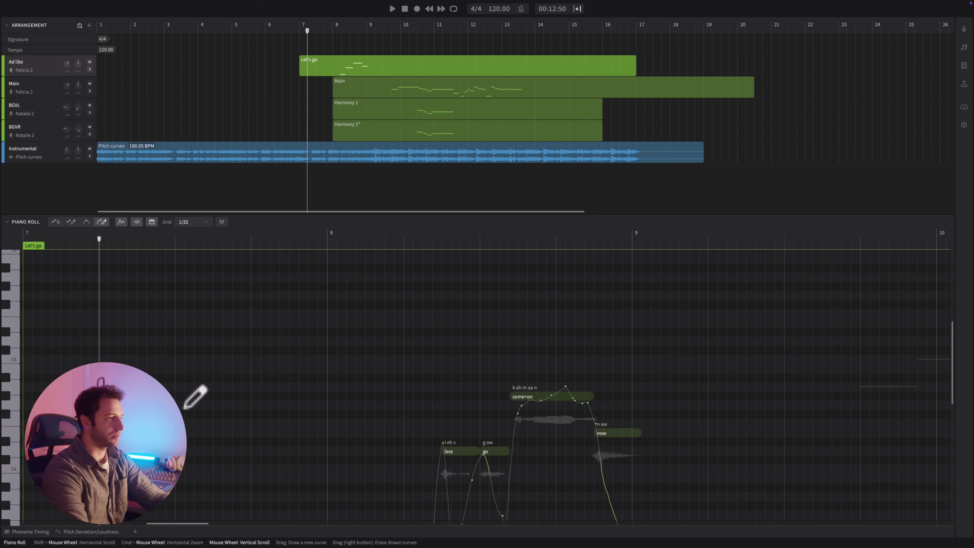
Solo the Ad libs track, audition the ad-lib from just before it, and toggle the pitch curve display off and on.
scroll(185, 408, down, 4)
scroll(185, 408, right, 4)
key(F1)
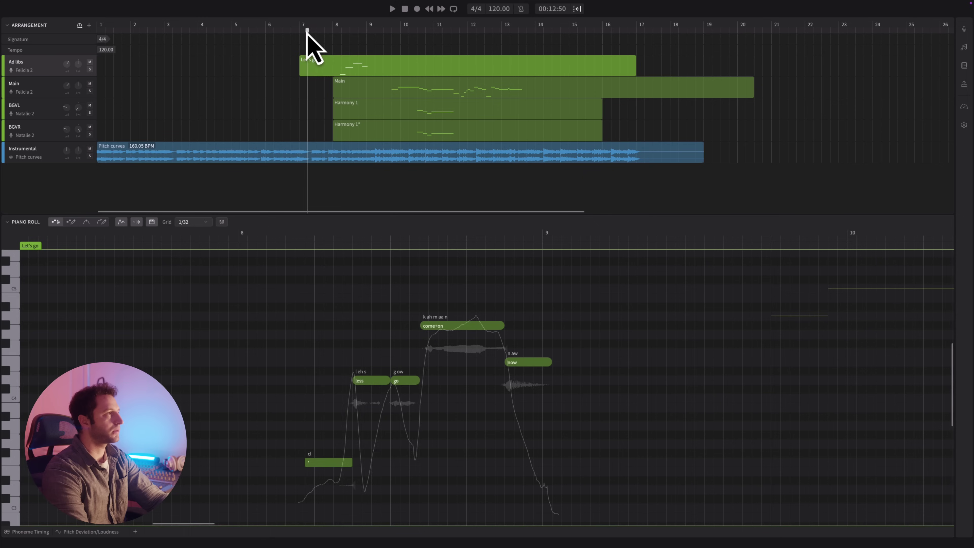
drag(307, 31, 323, 30)
click(90, 69)
key(space)
scroll(419, 349, down, 1)
scroll(419, 350, right, 3)
key(space)
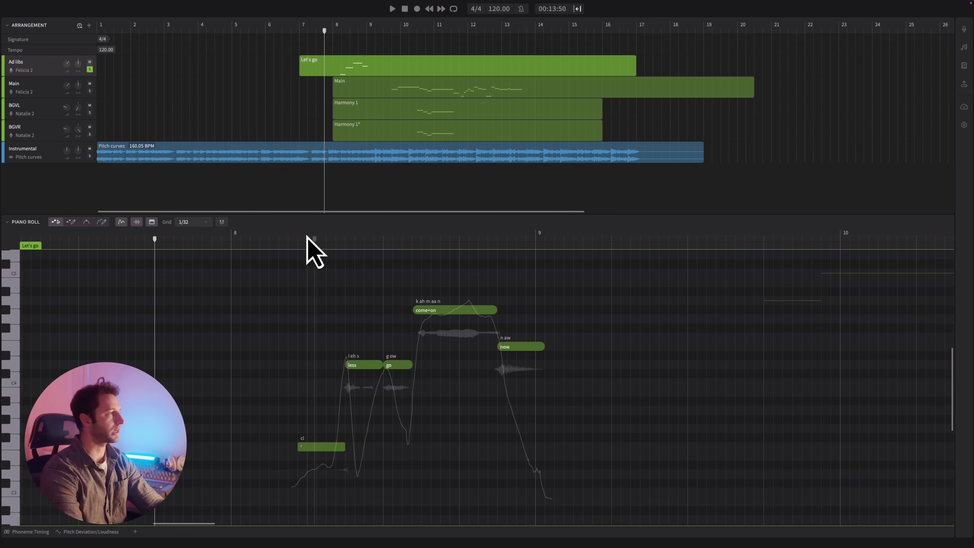
click(124, 224)
click(125, 224)
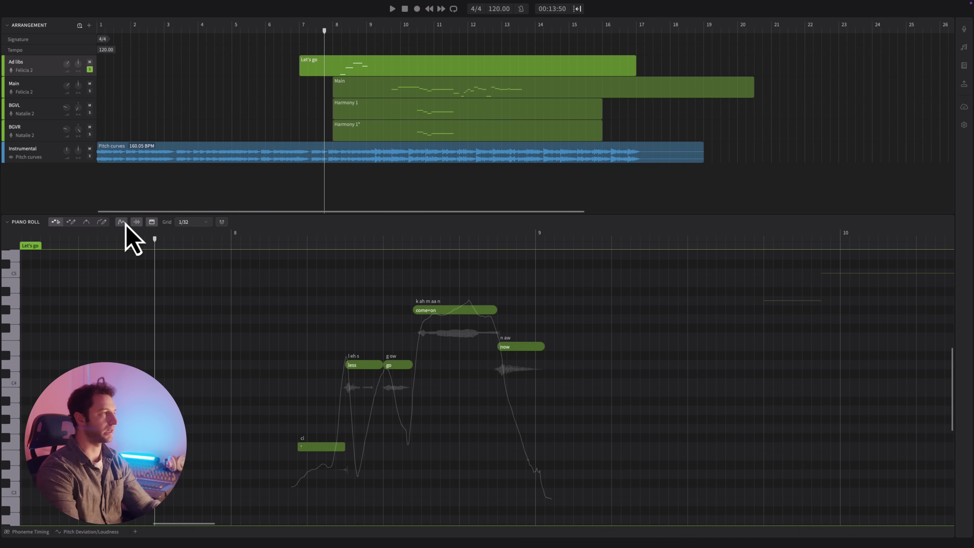
Delete every manual pitch control point on the Let's go curve and play back the reset ad-lib.
click(88, 223)
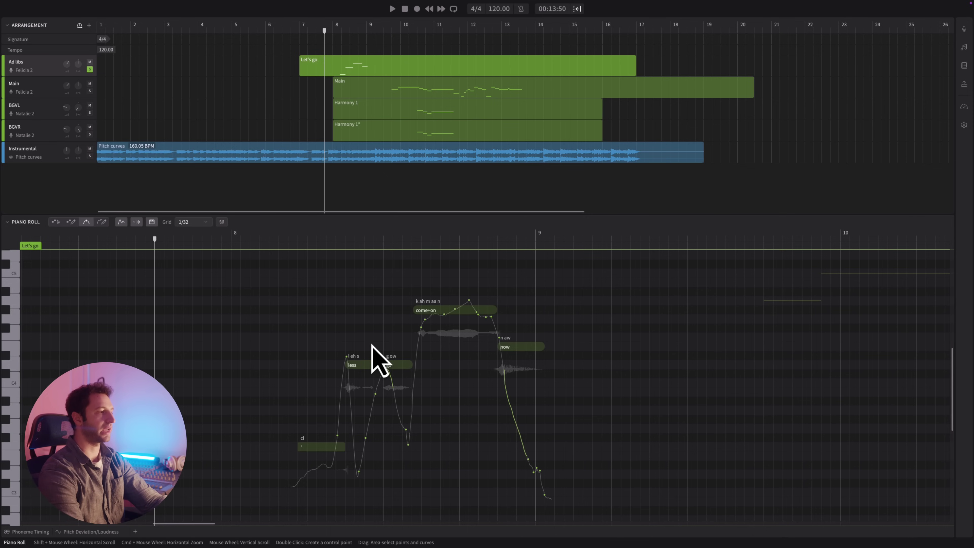
drag(283, 266, 595, 515)
key(Delete)
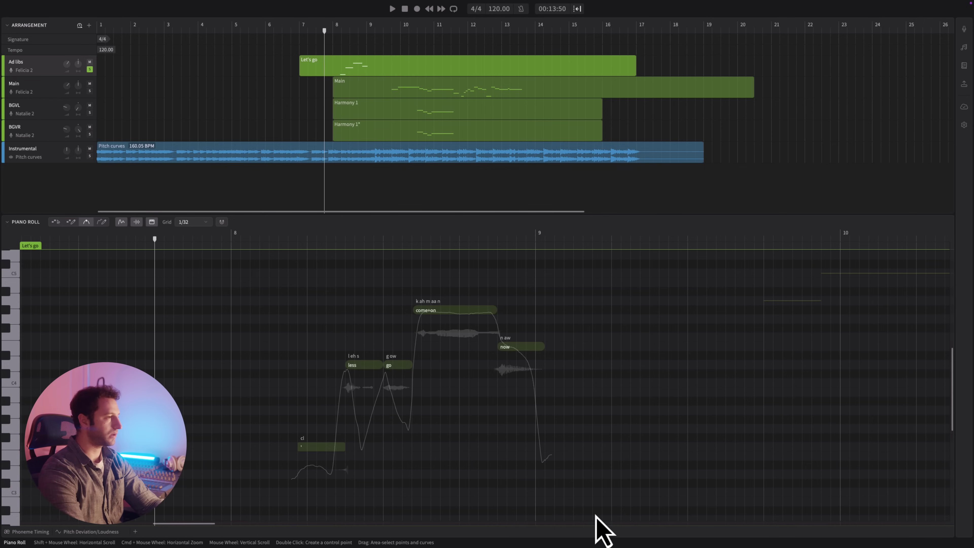
key(space)
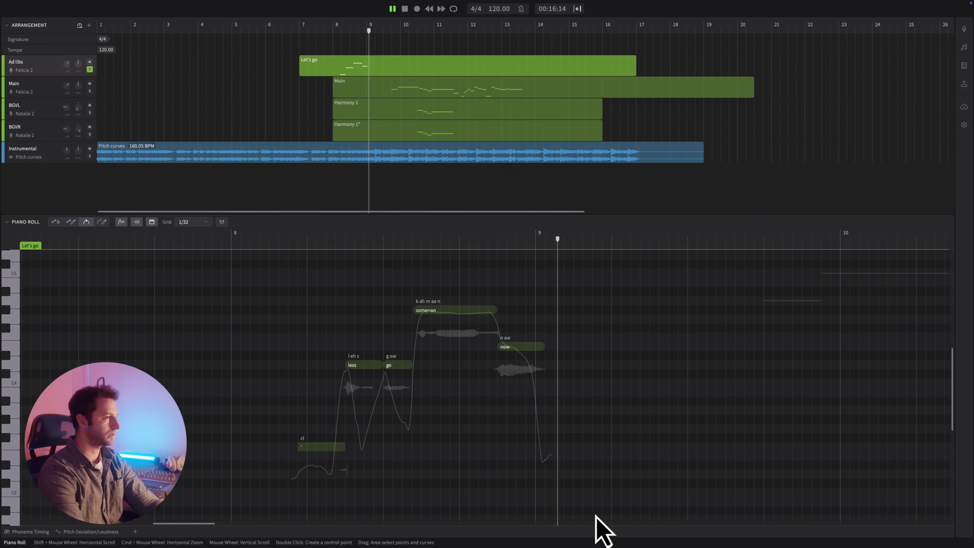
key(space)
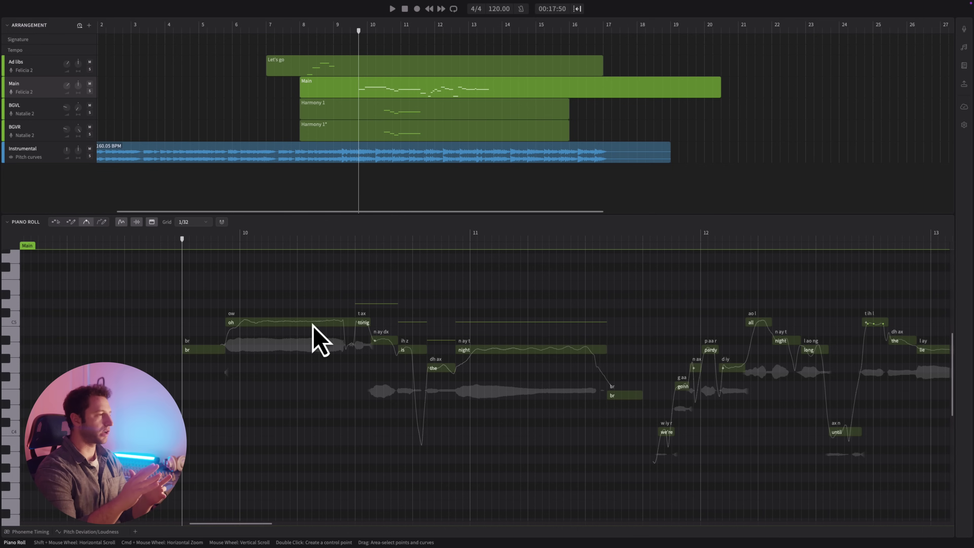
Start playback at 00:17:40, just before 'oh', and audition the Main vocal phrase.
click(171, 239)
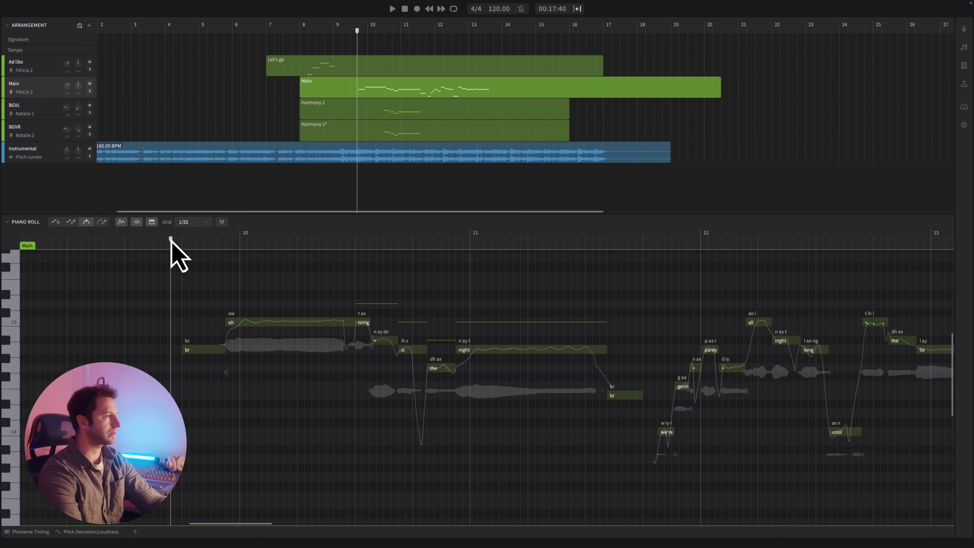
key(space)
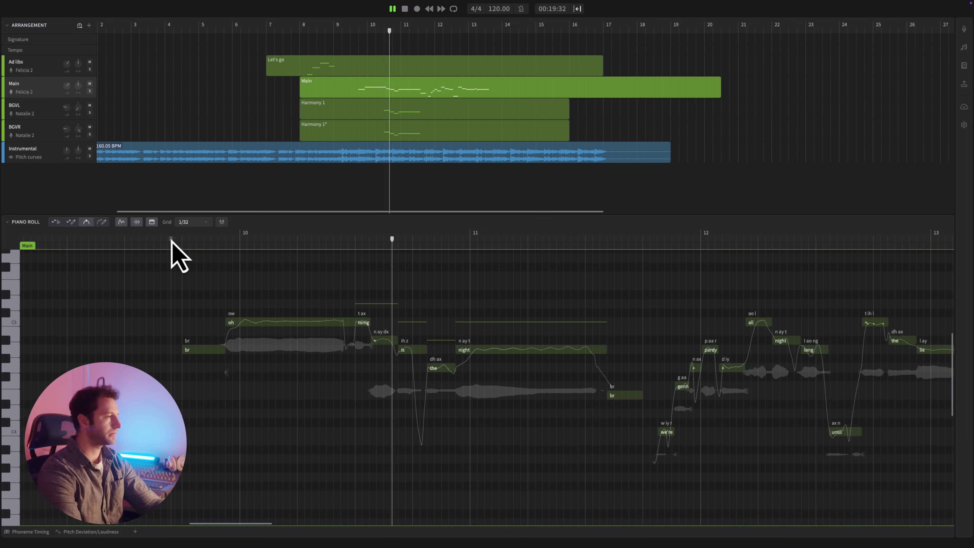
key(space)
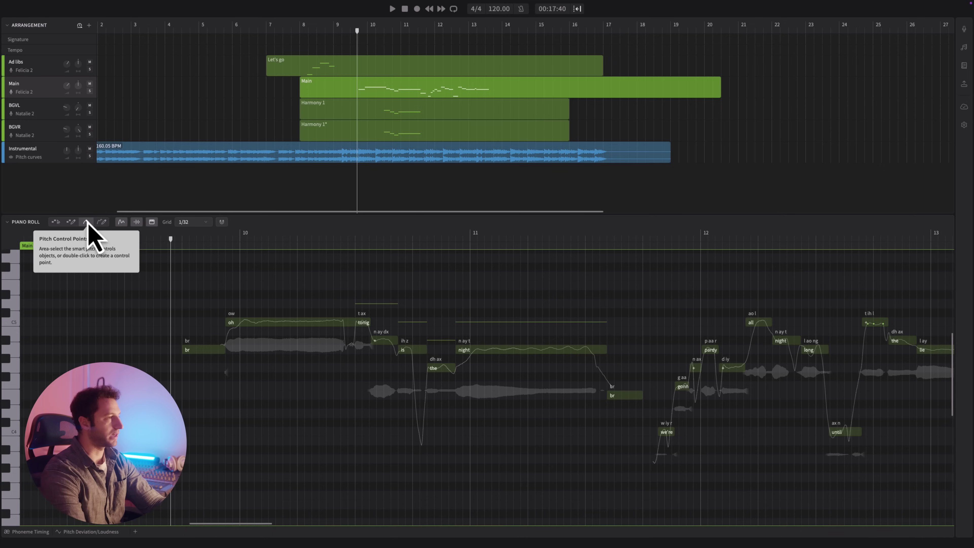
Add two pitch control points along 'oh', select its tail points, and listen to the phrase.
double_click(313, 322)
double_click(327, 322)
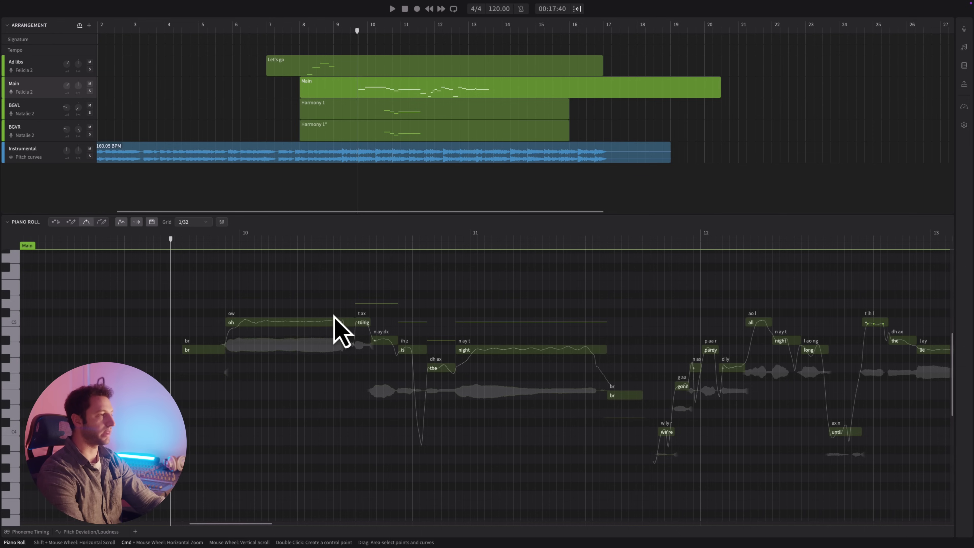
drag(296, 304, 352, 340)
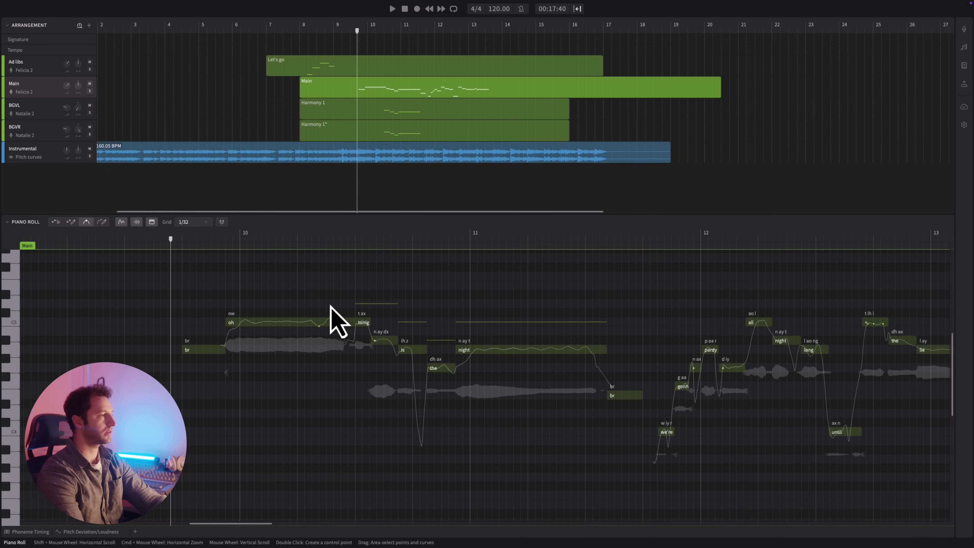
key(space)
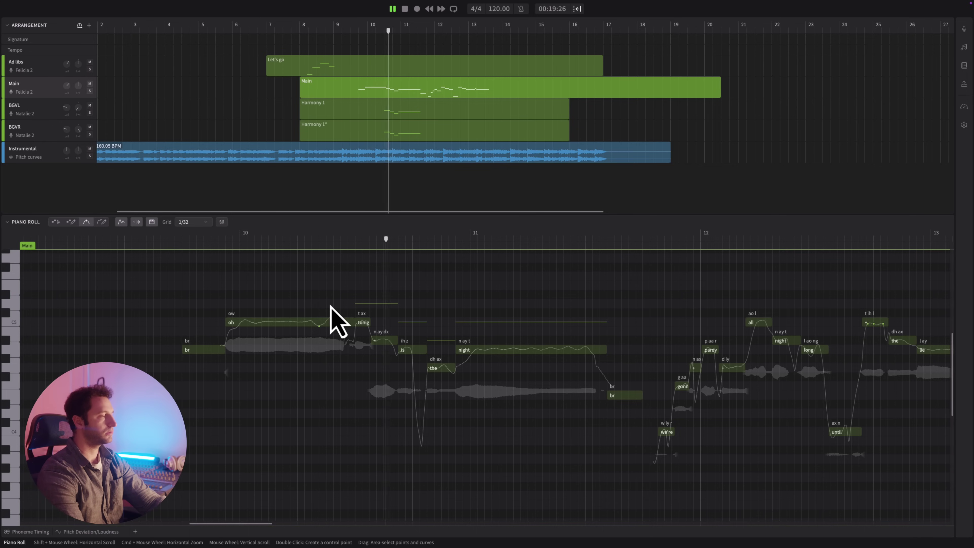
key(space)
Bend the pitch segment between 'oh' and the next word into a small hump and listen to the result.
drag(311, 301, 359, 360)
drag(334, 311, 344, 334)
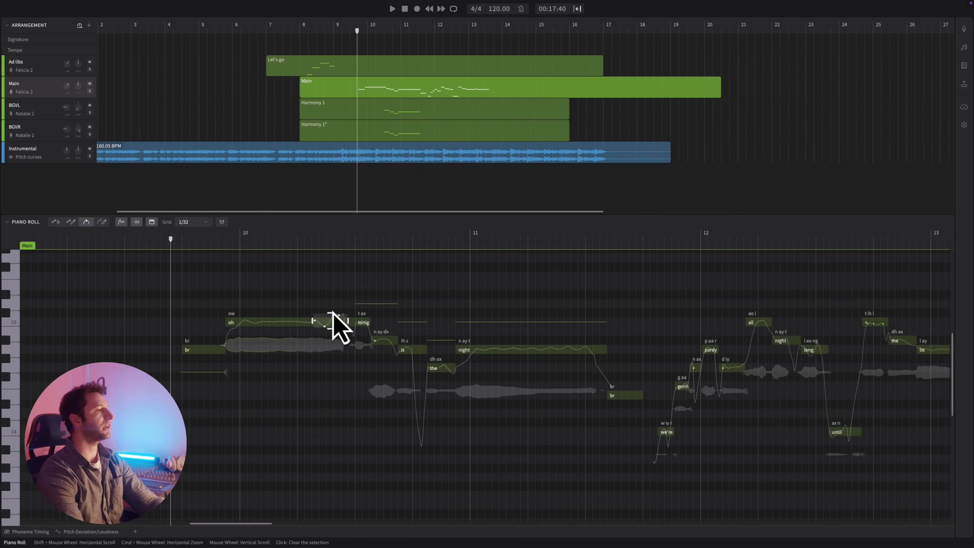
click(323, 309)
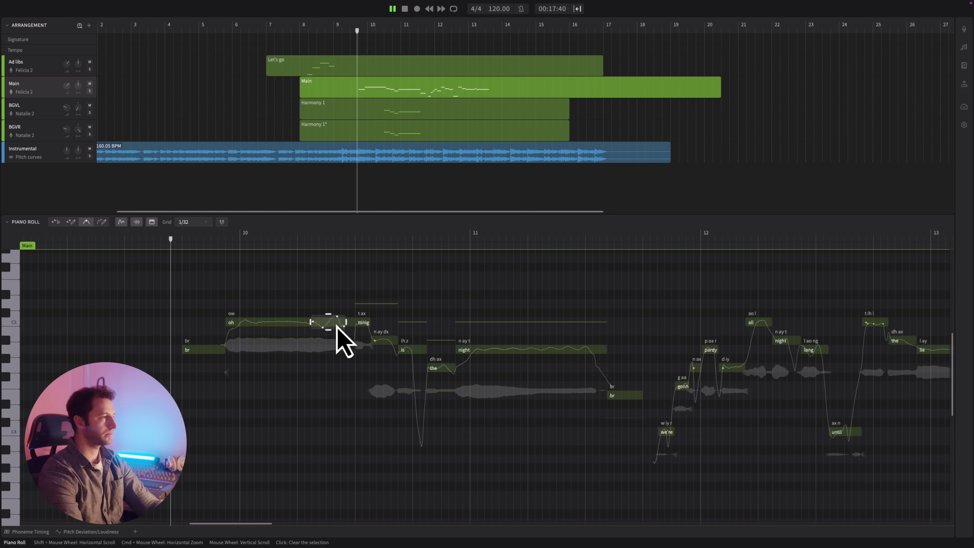
key(space)
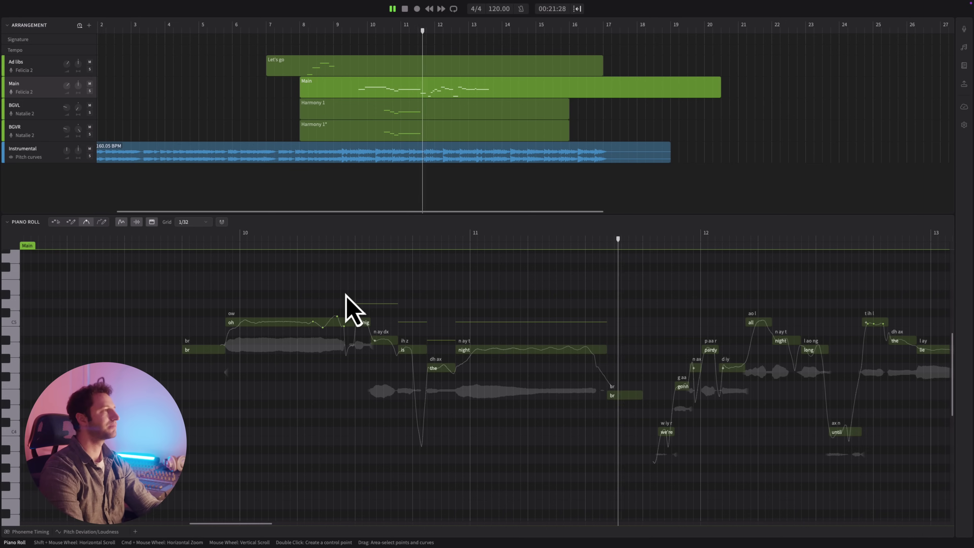
key(space)
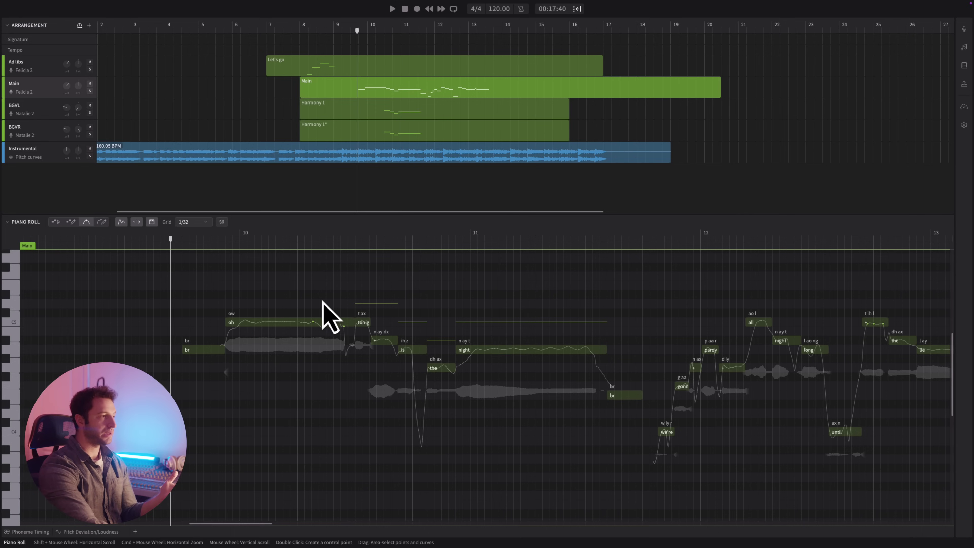
Shift the pitch points at the end of 'oh' slightly earlier and audition the adjusted ending.
drag(301, 301, 350, 344)
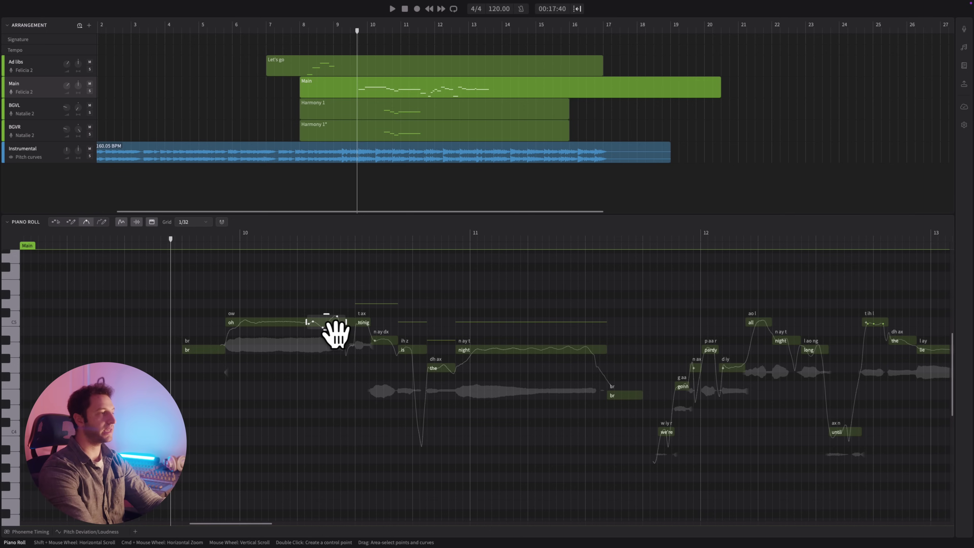
drag(339, 332, 276, 331)
key(space)
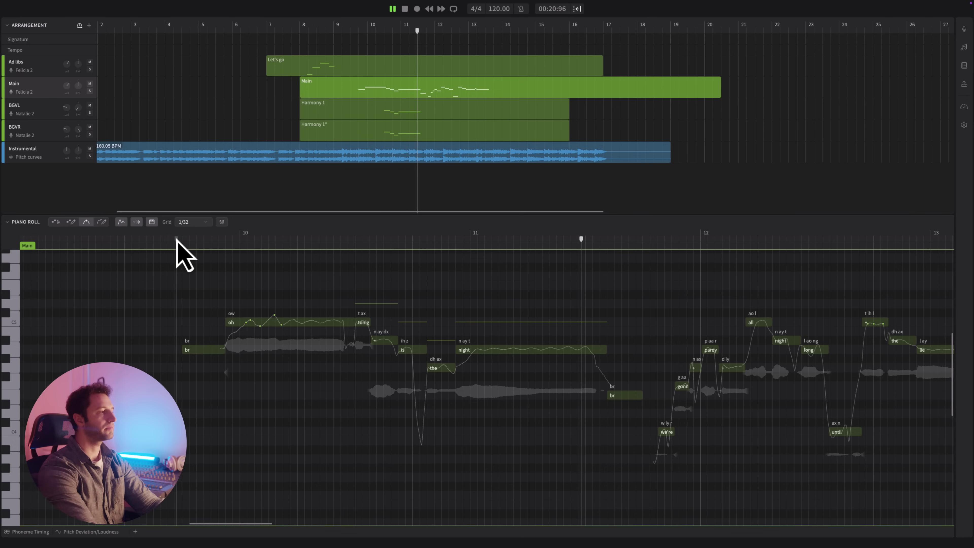
key(space)
Reselect the 'oh' pitch curve and replay the edited phrase from just before 'oh'.
click(177, 238)
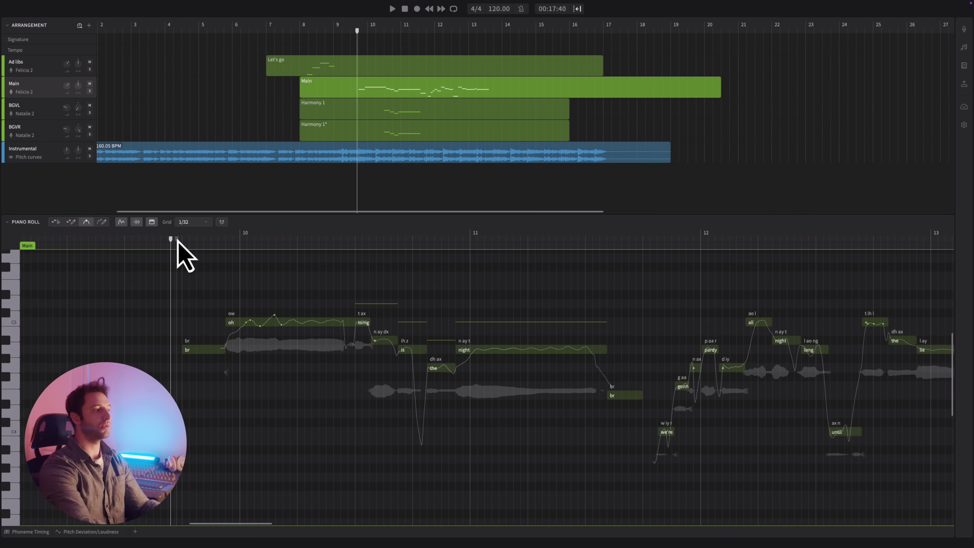
drag(236, 306, 298, 348)
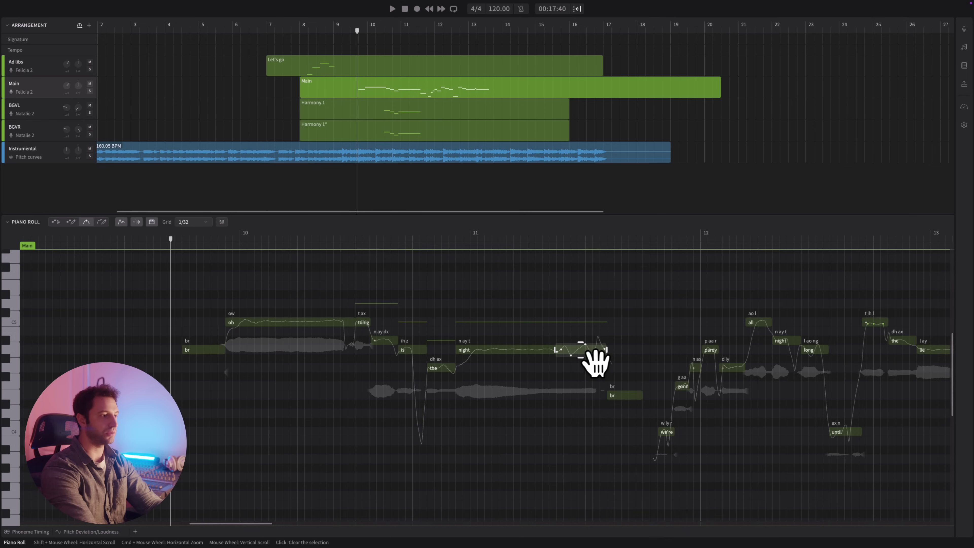
click(396, 237)
key(space)
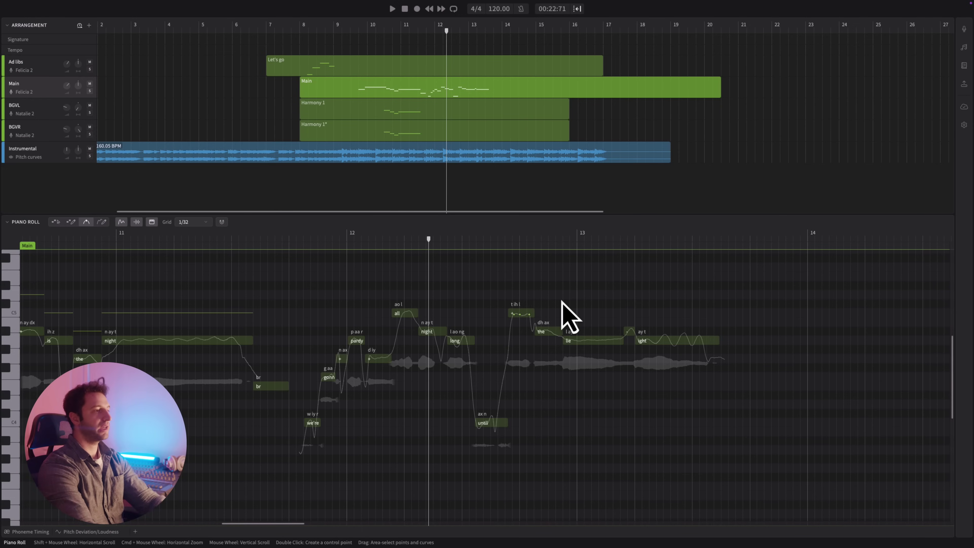
Audition the 'we're gonna party' phrase and select the pitch points on the 't ih l' note.
super+scroll(562, 302, up, 3)
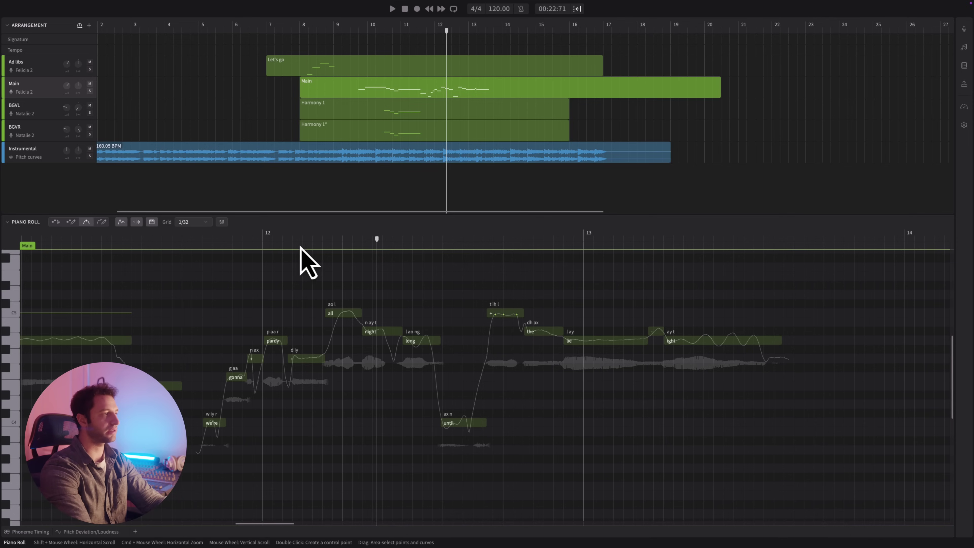
click(199, 239)
key(space)
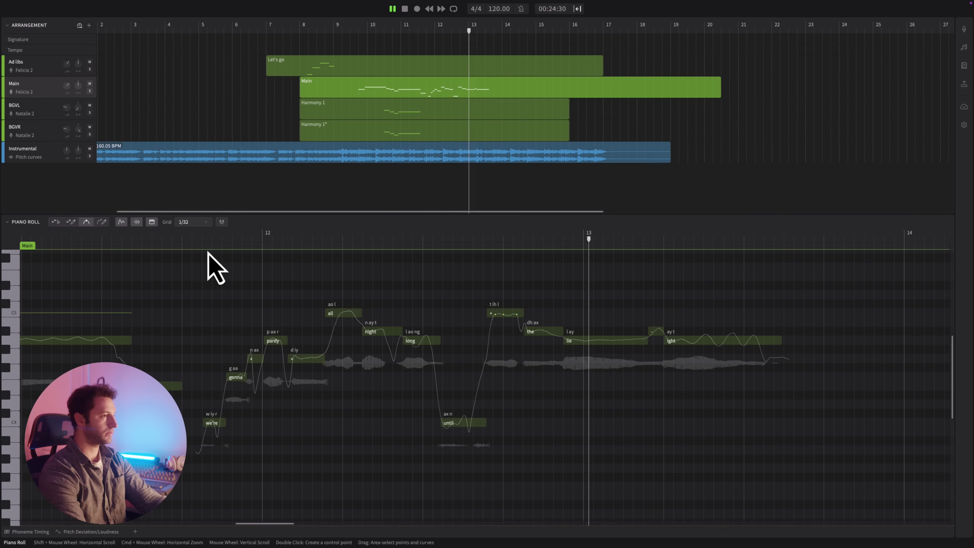
key(space)
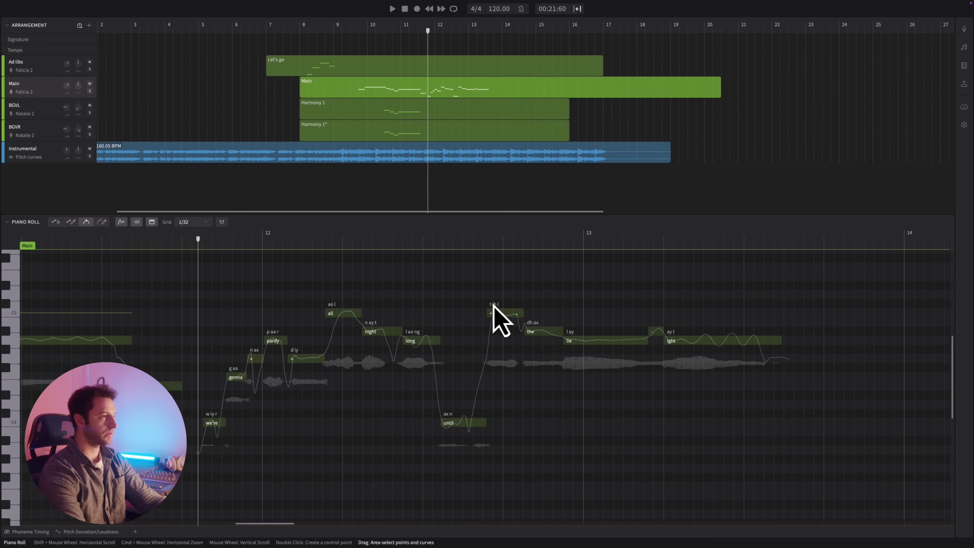
drag(481, 299, 529, 330)
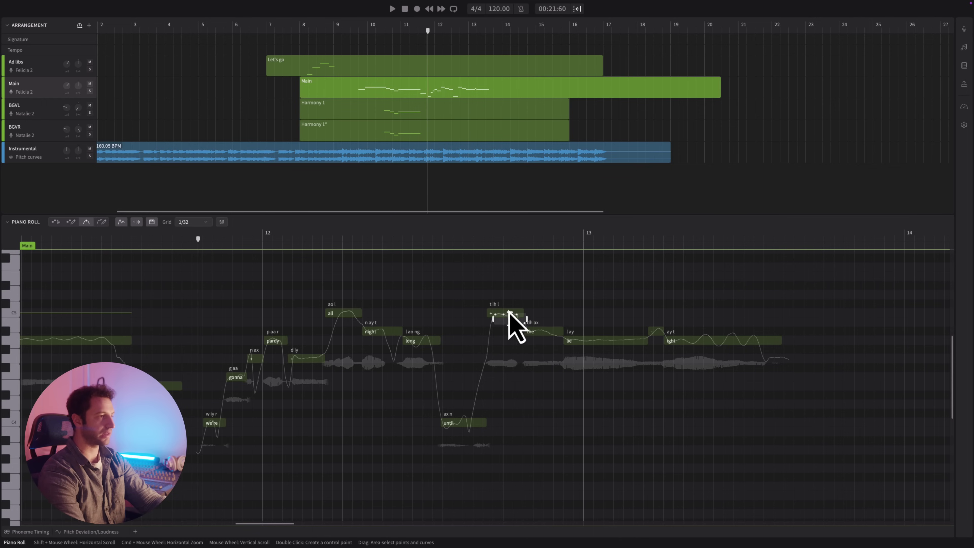
drag(486, 302, 519, 320)
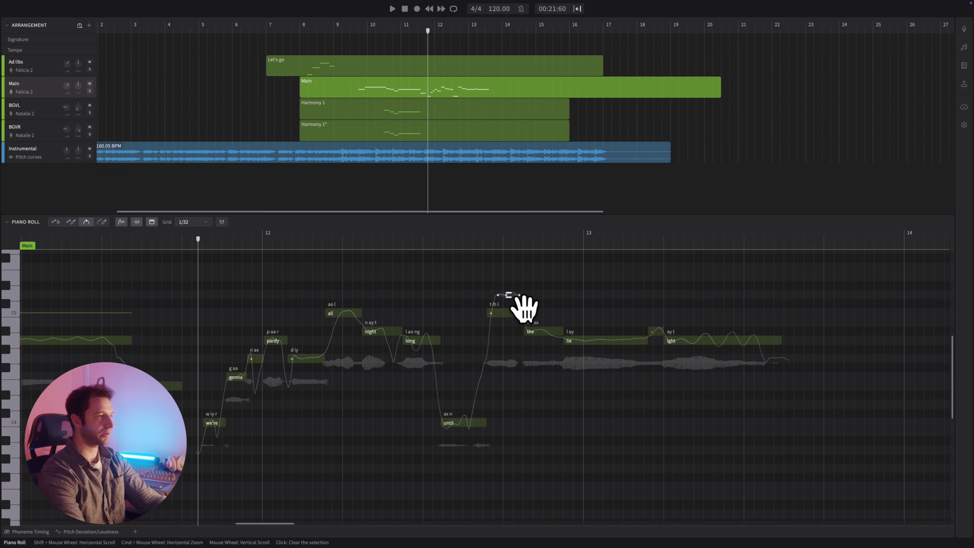
key(space)
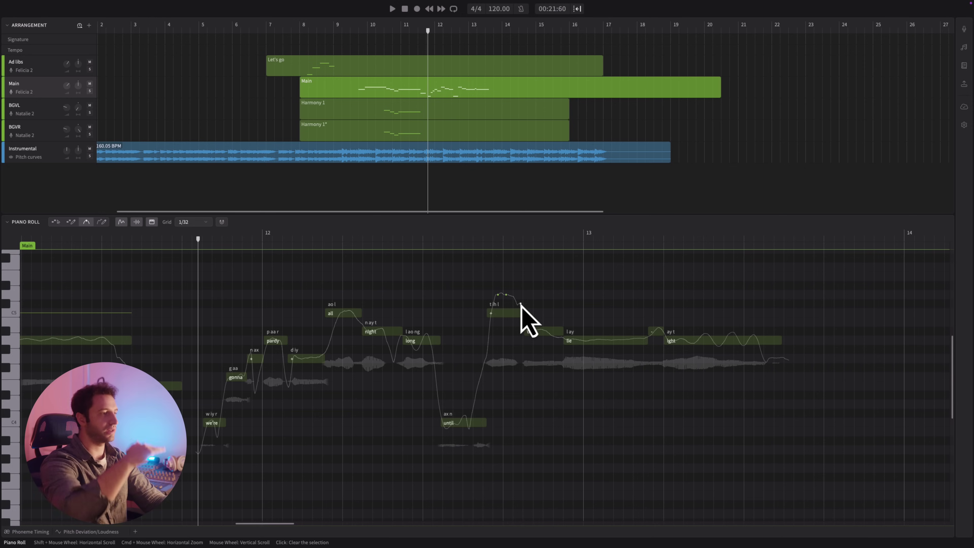
key(space)
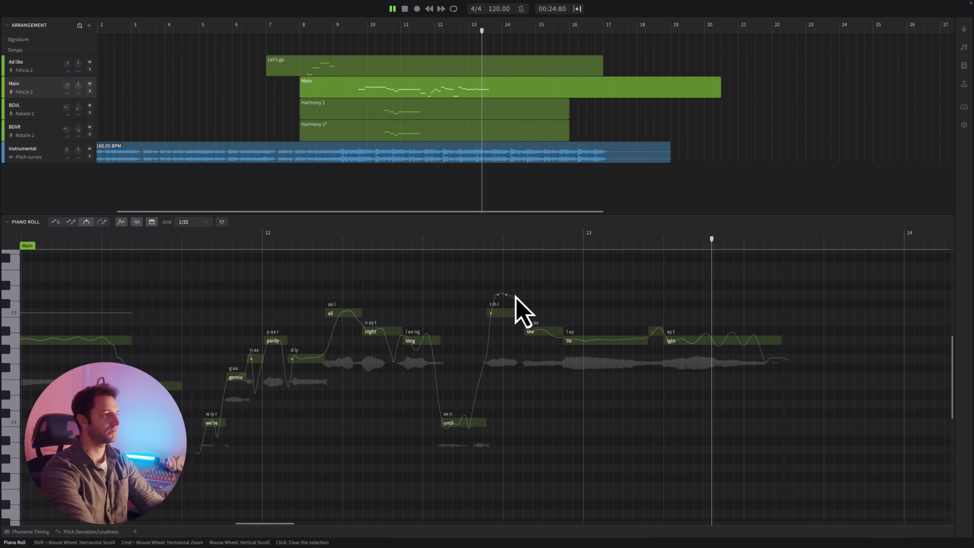
key(space)
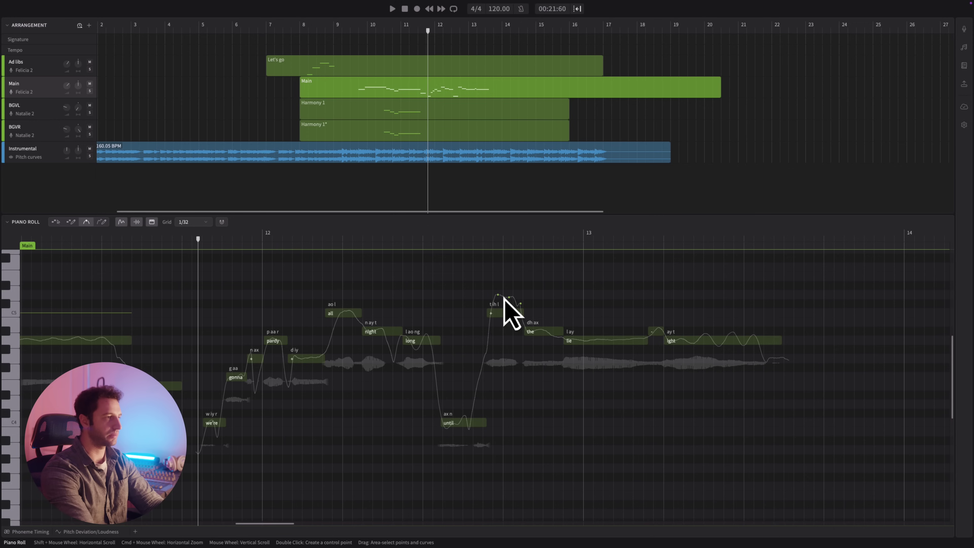
Reshape the peak pitch points on 't ih l' into a quick vibrato wobble, checking it during playback.
click(497, 295)
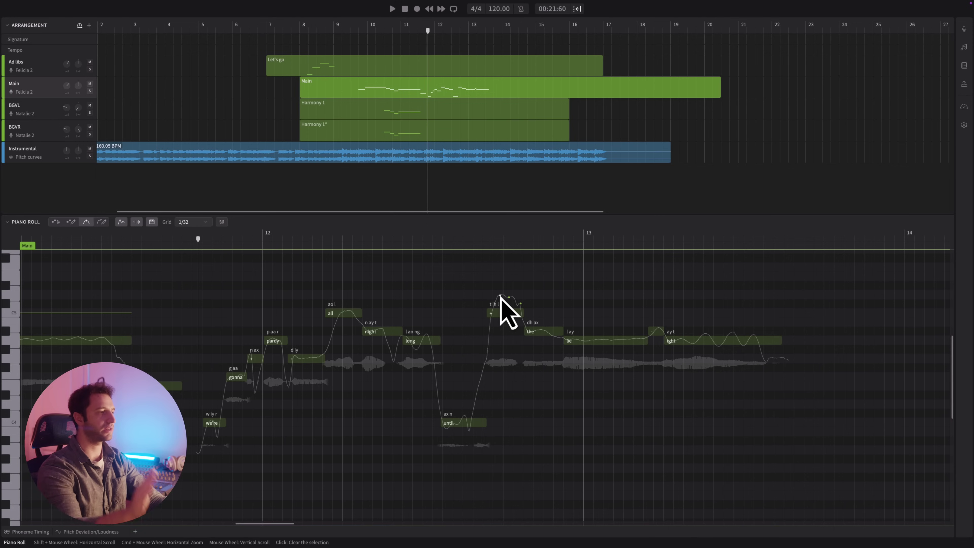
key(space)
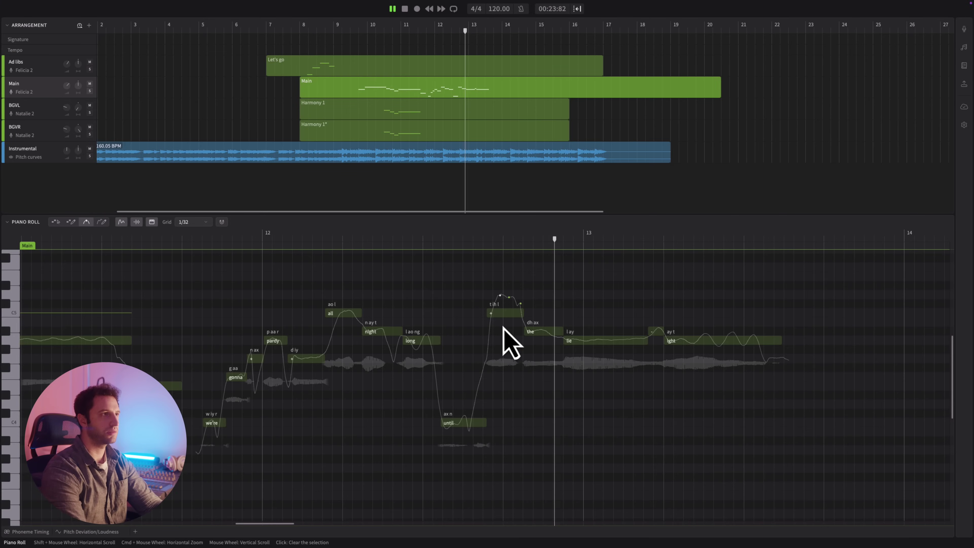
key(space)
key(space)
scroll(513, 307, up, 5)
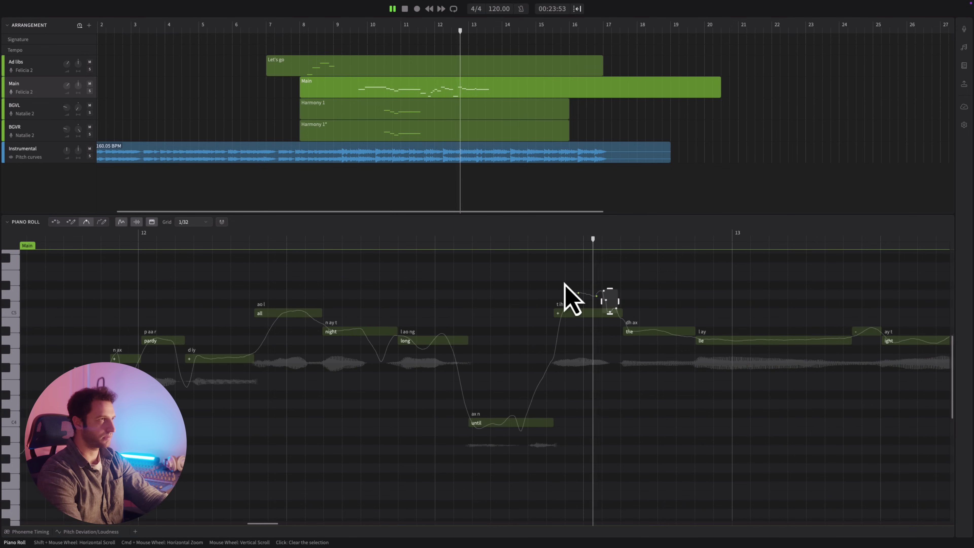
key(space)
key(space)
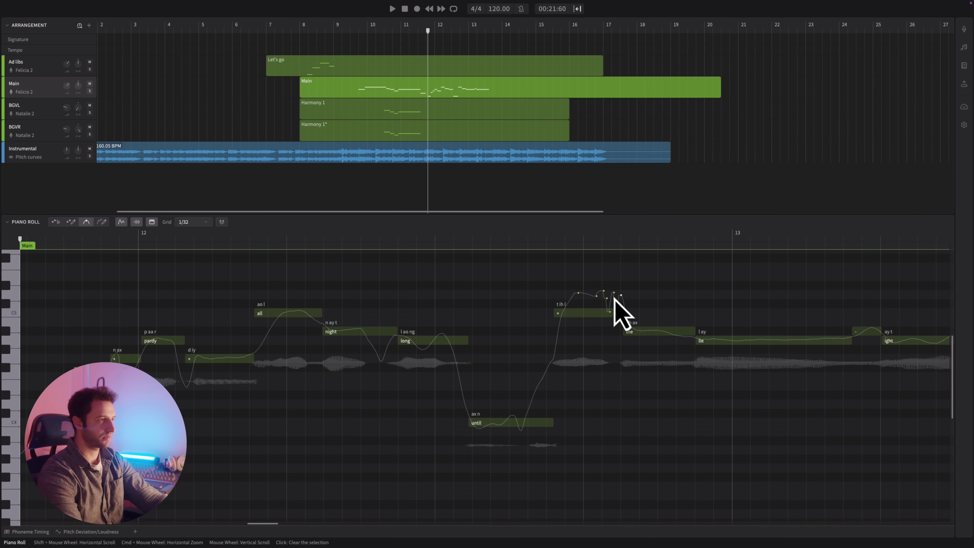
drag(593, 300, 602, 316)
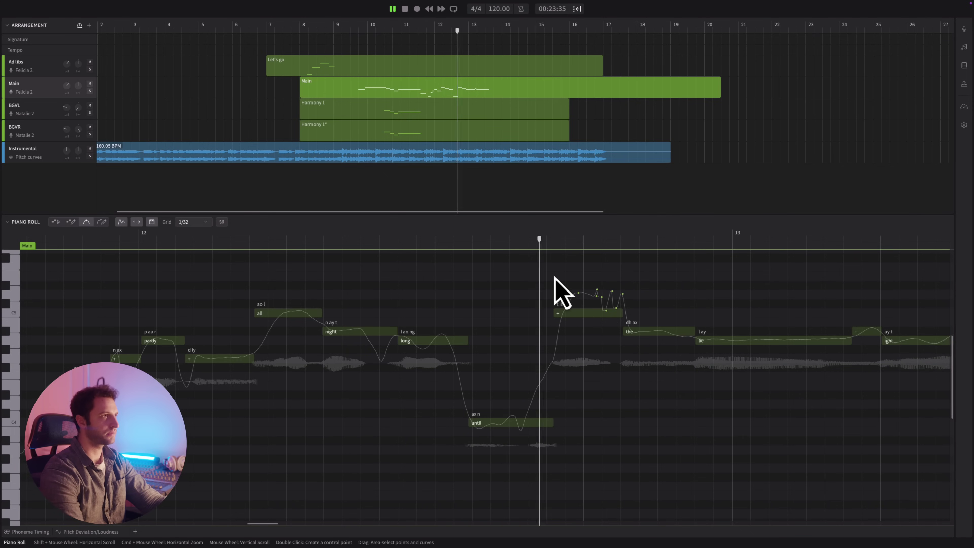
key(space)
key(ctrl+z)
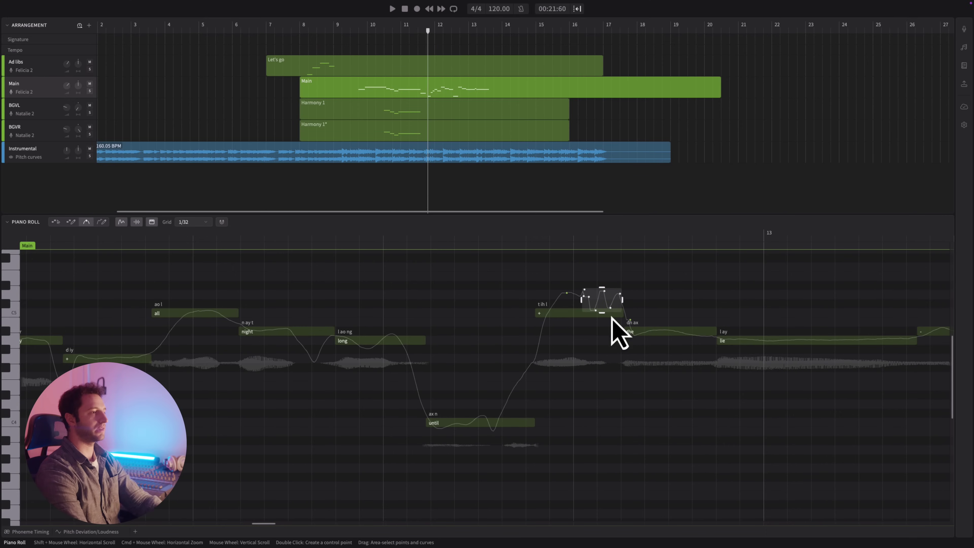
click(586, 299)
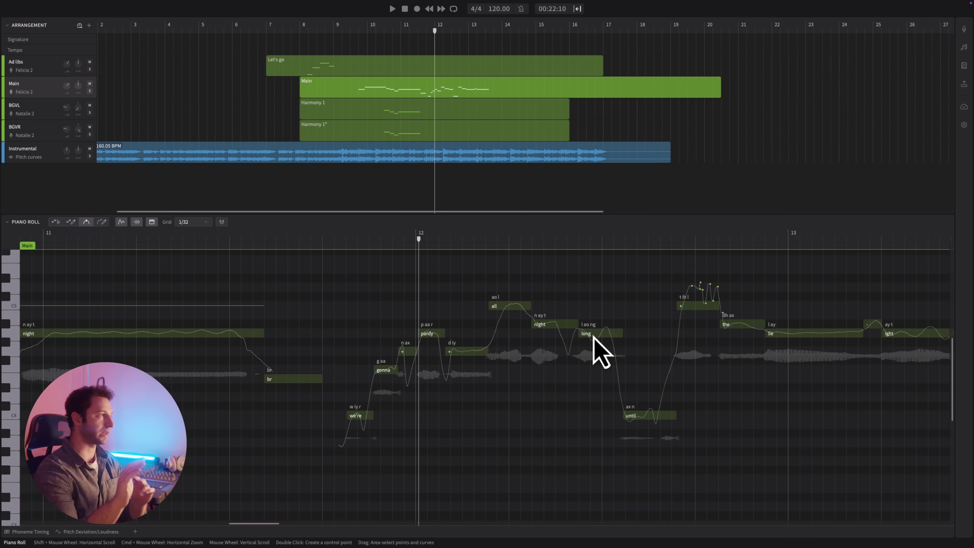
Freehand-draw a smooth pitch line rising from 'd iy' into 'all', flatten 'long', and play it back.
click(102, 223)
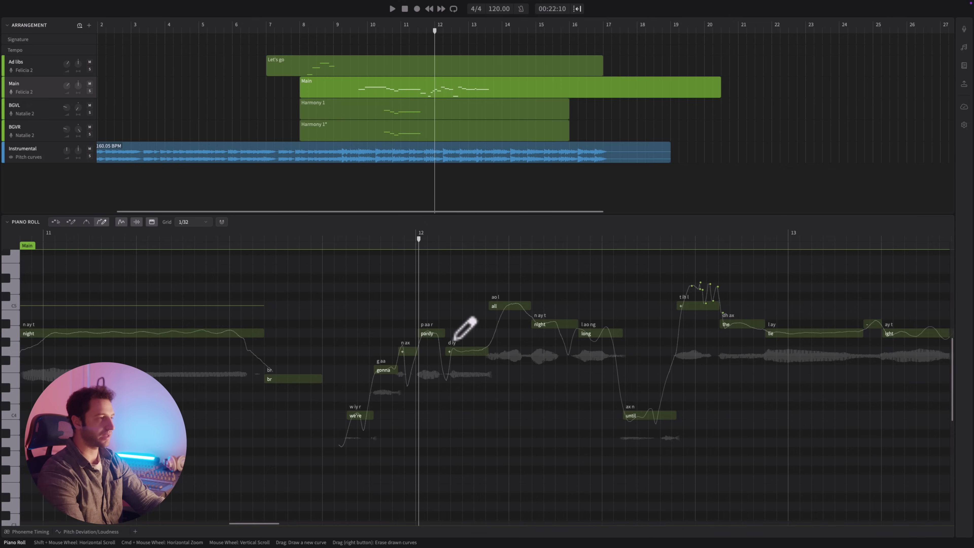
mouse_move(458, 354)
mouse_down()
mouse_move(480, 351)
mouse_move(492, 333)
mouse_up()
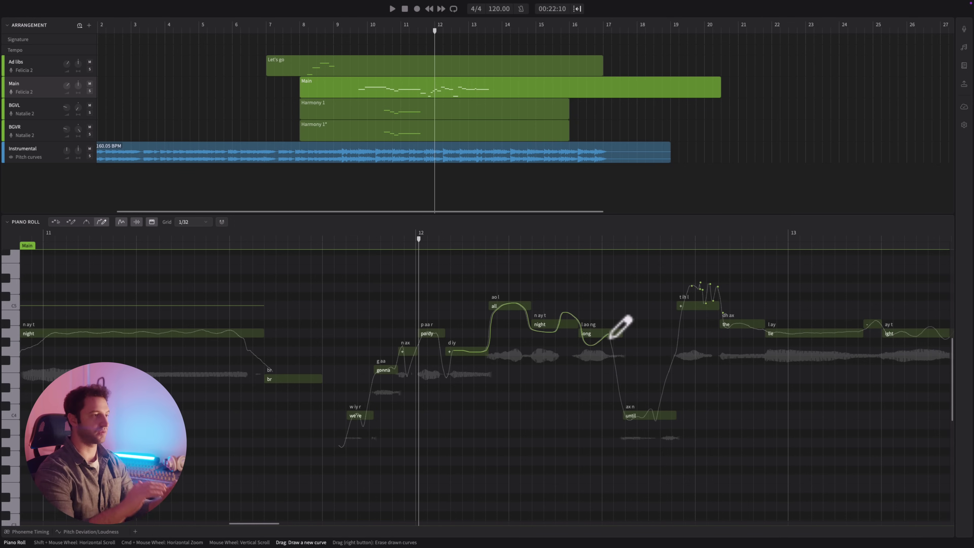
scroll(666, 315, up, 3)
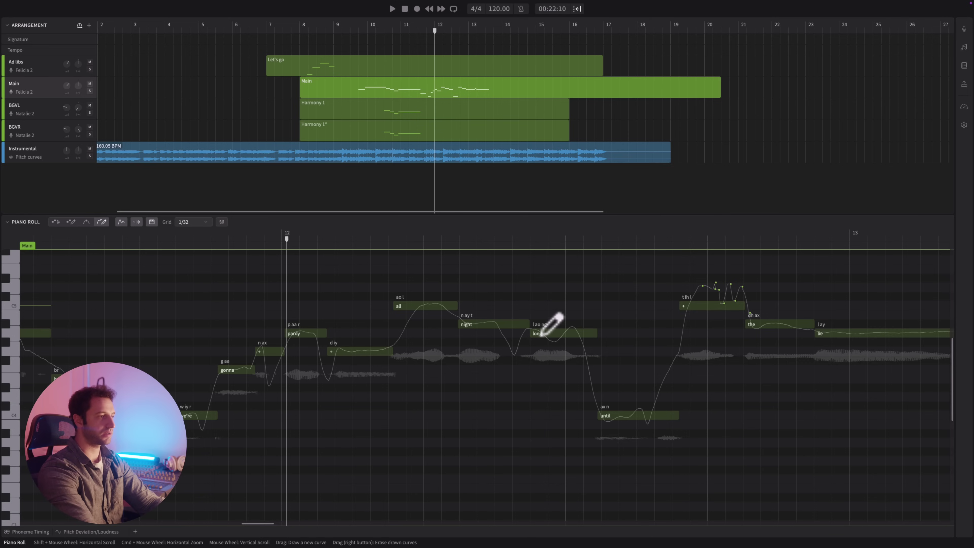
drag(544, 334, 550, 338)
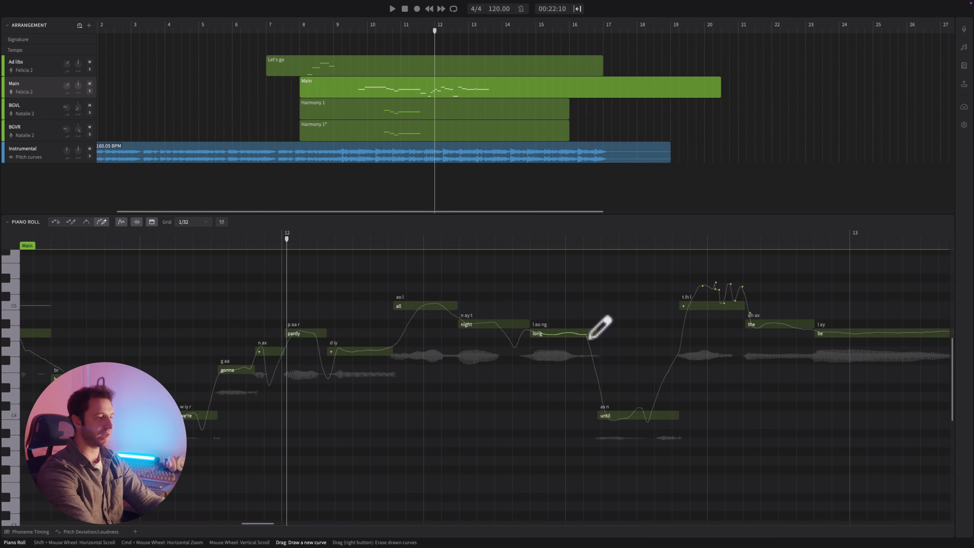
key(space)
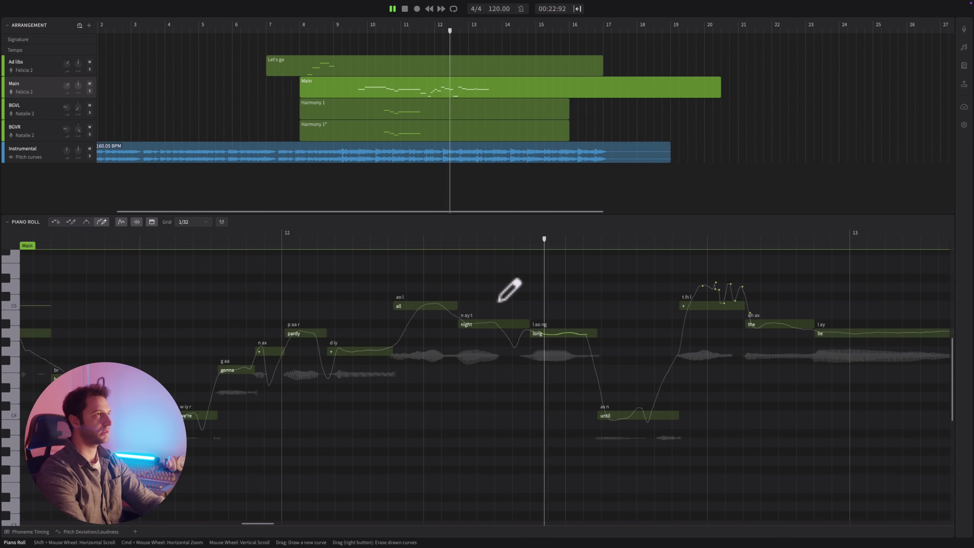
key(space)
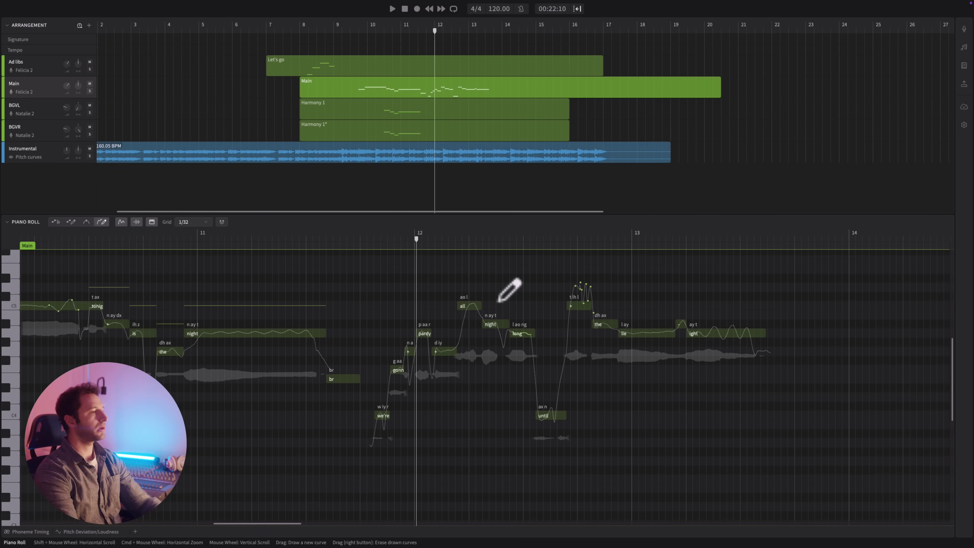
Draw a downward-falling pitch tail off the end of 'night' and play it back from just before the note.
scroll(273, 329, up, 3)
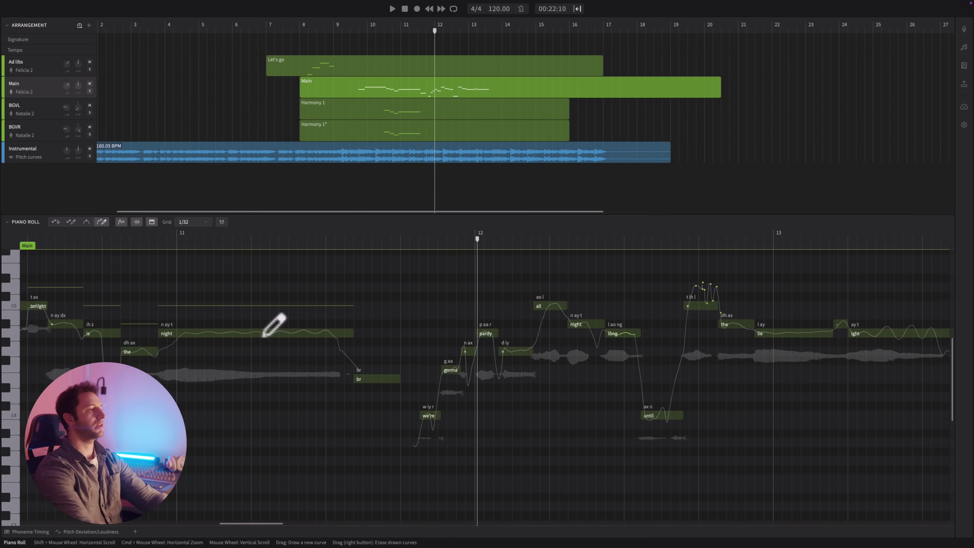
scroll(291, 342, left, 5)
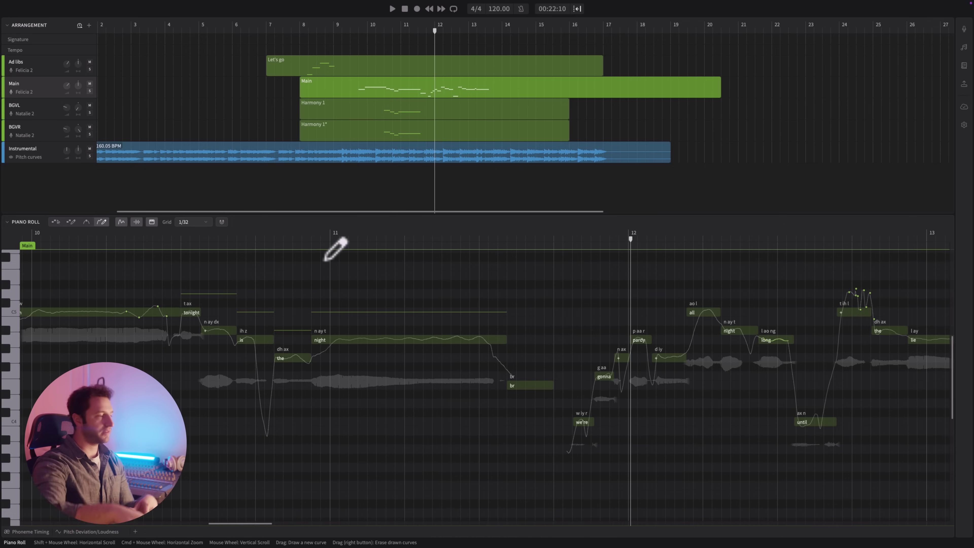
click(231, 238)
key(space)
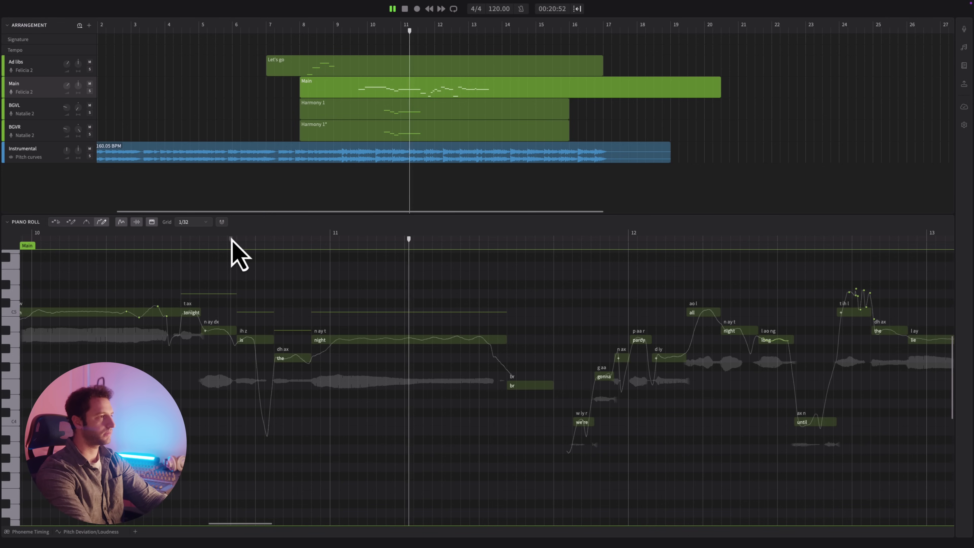
key(space)
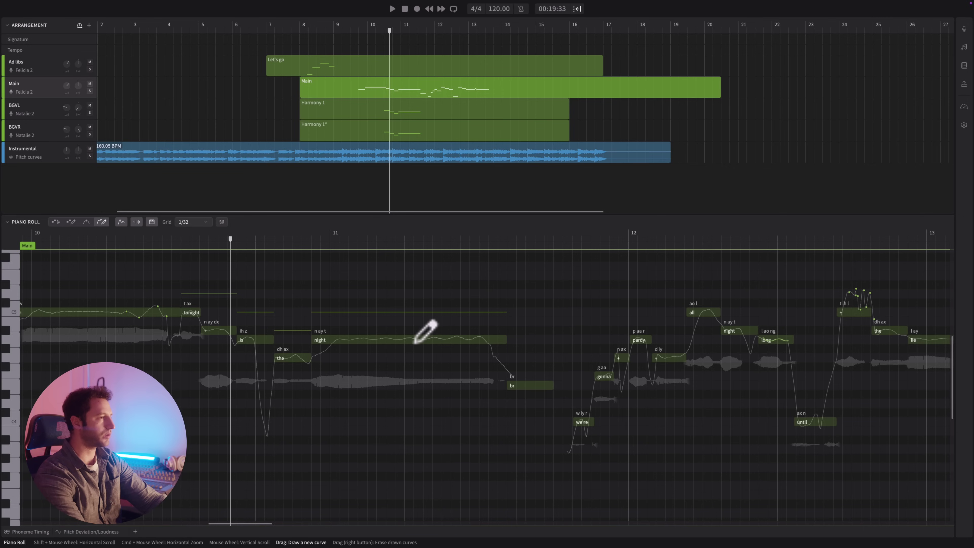
drag(420, 343, 449, 361)
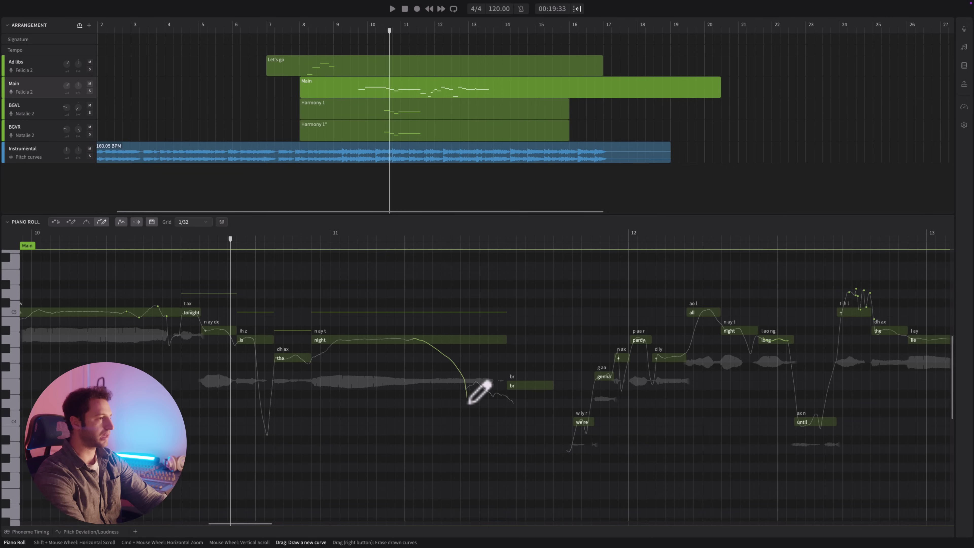
key(space)
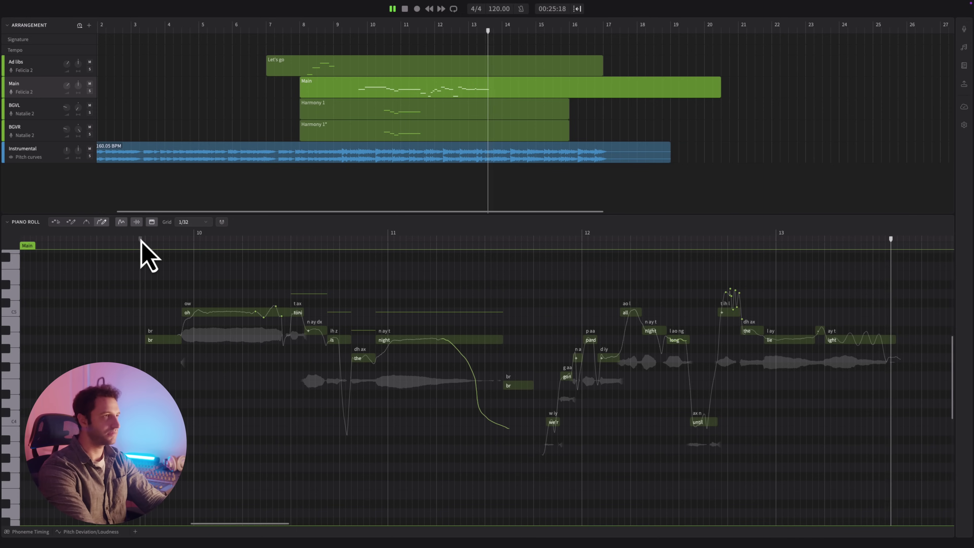
Stop playback and return to the Pitch Control Points tool.
key(space)
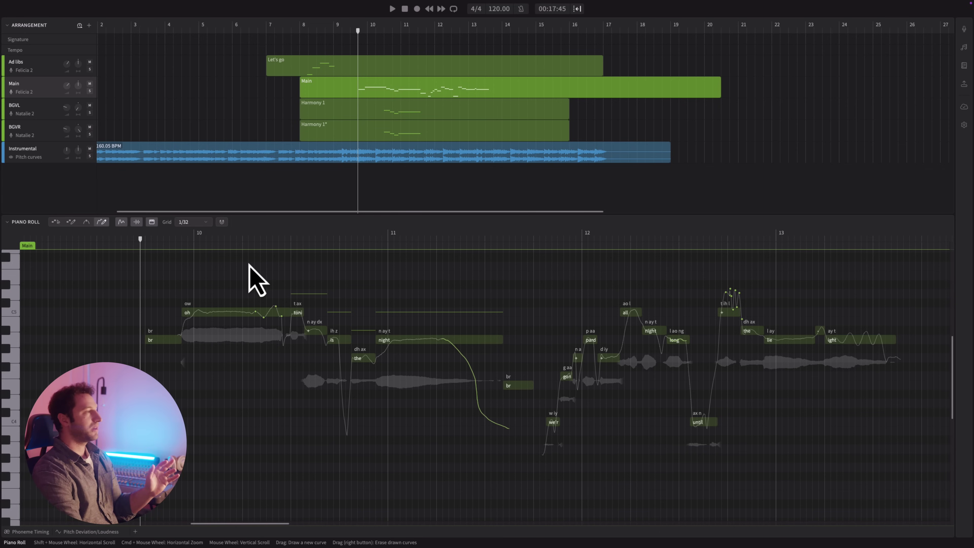
click(86, 222)
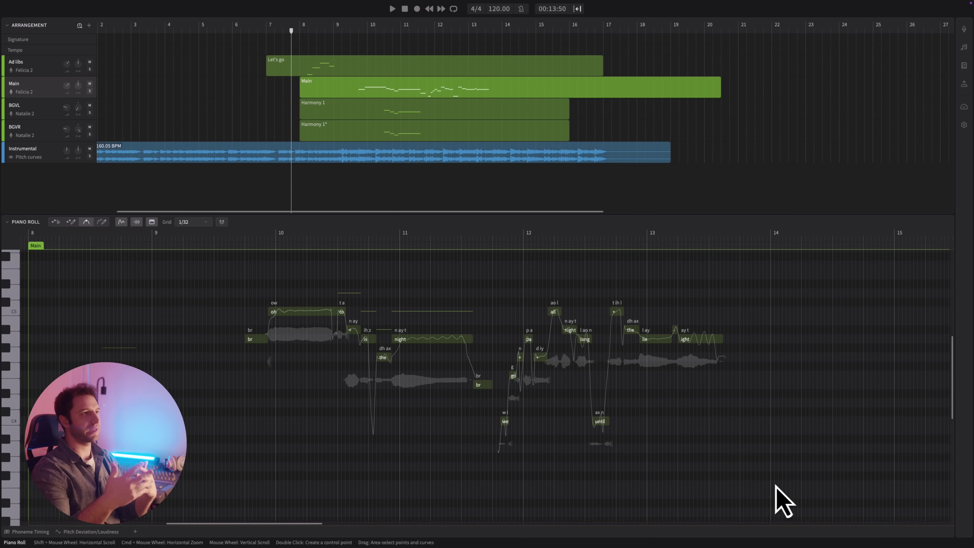
click(233, 26)
key(space)
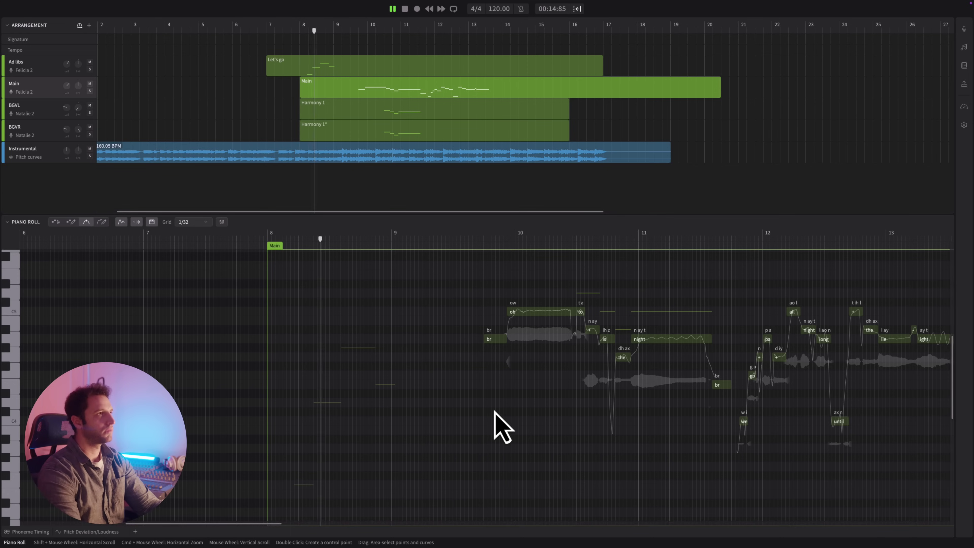
scroll(497, 424, right, 5)
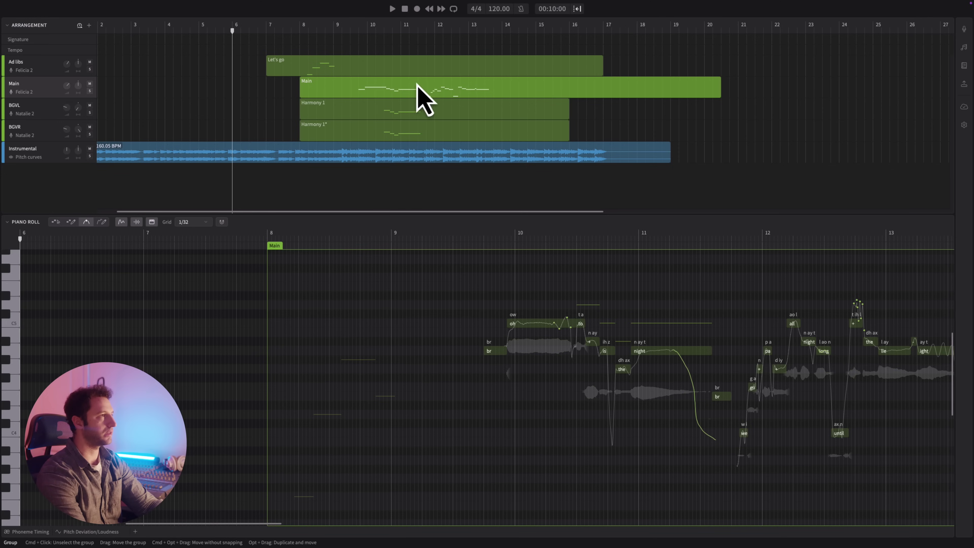
click(421, 73)
scroll(403, 394, down, 3)
scroll(403, 394, left, 1)
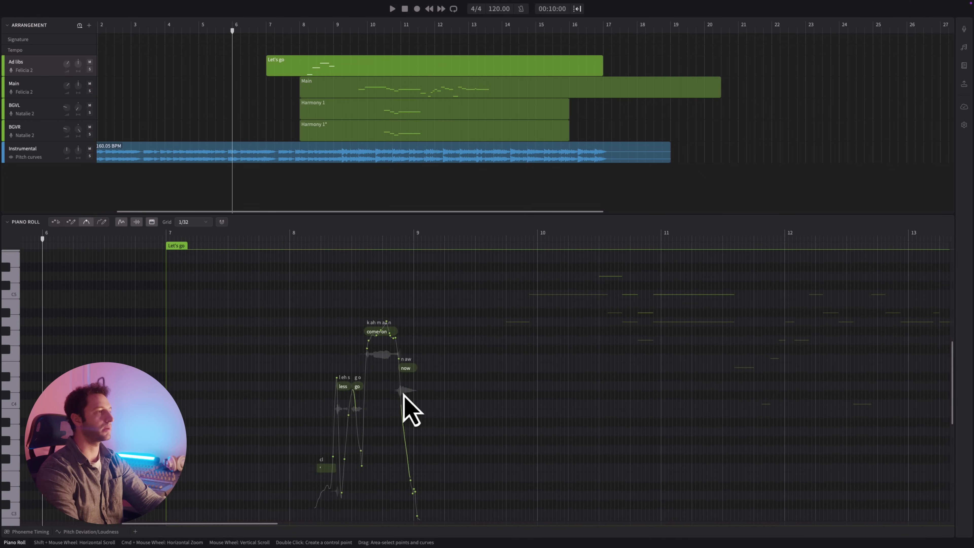
key(space)
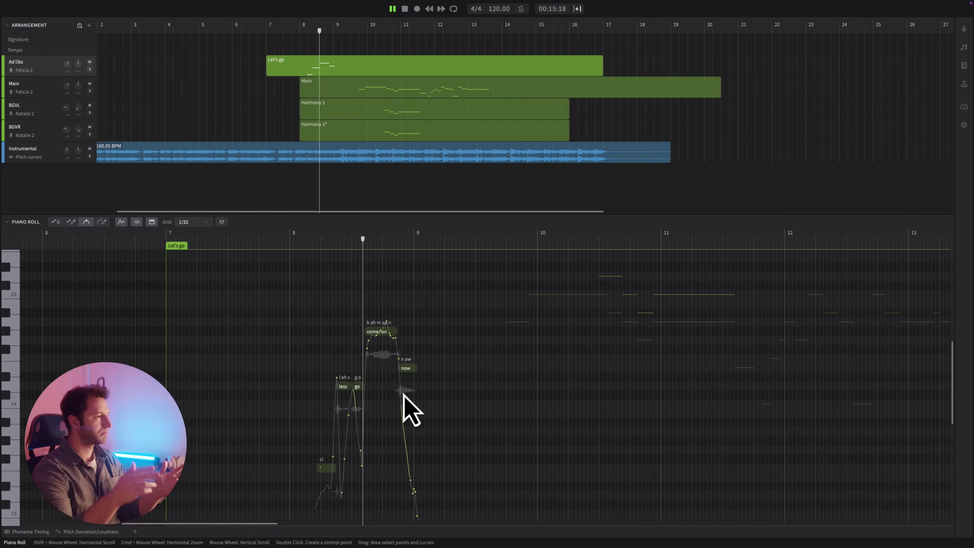
click(401, 81)
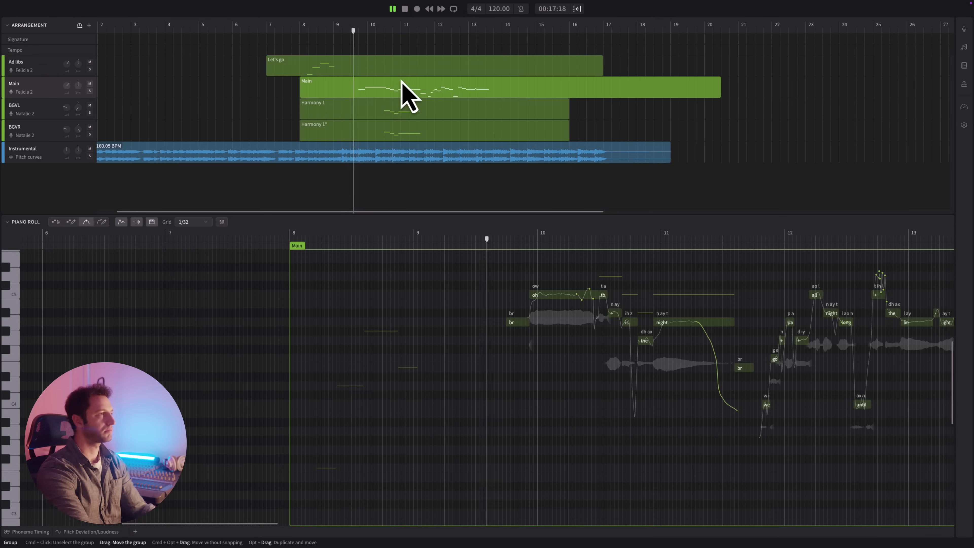
scroll(561, 344, right, 8)
scroll(561, 344, up, 1)
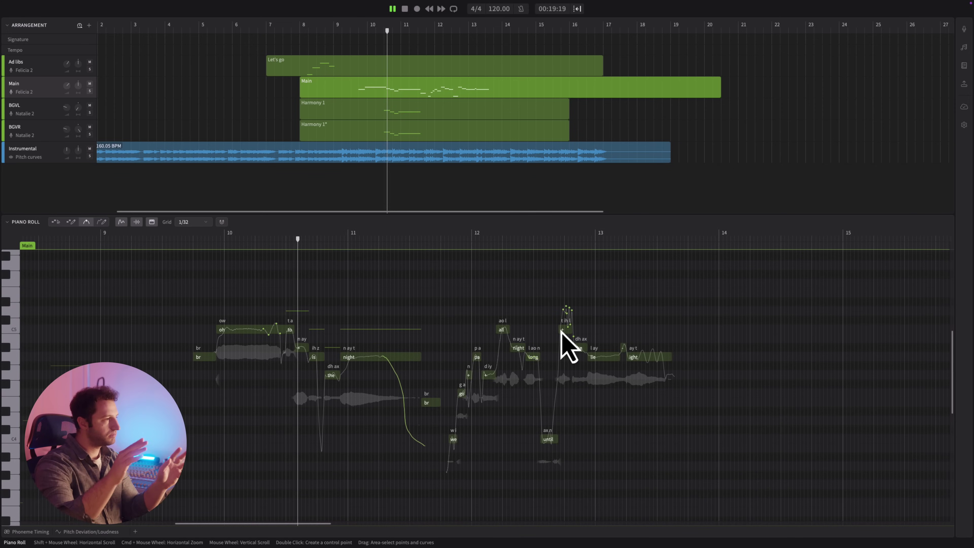